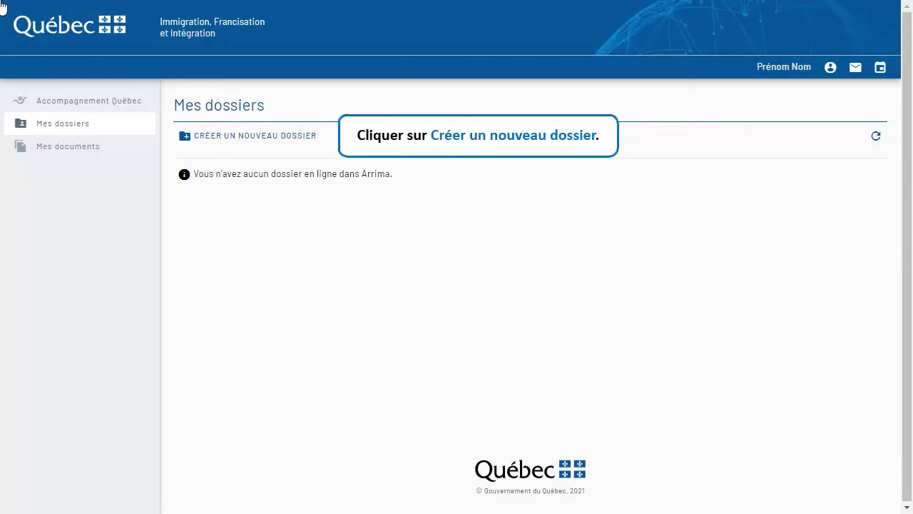
# Create a "Programme des personnes réfugiées à l'étranger - Parrainage collectif" dossier as Porte-parole d'un groupe de 2 à 5 personnes physiques
pyautogui.click(245, 143)
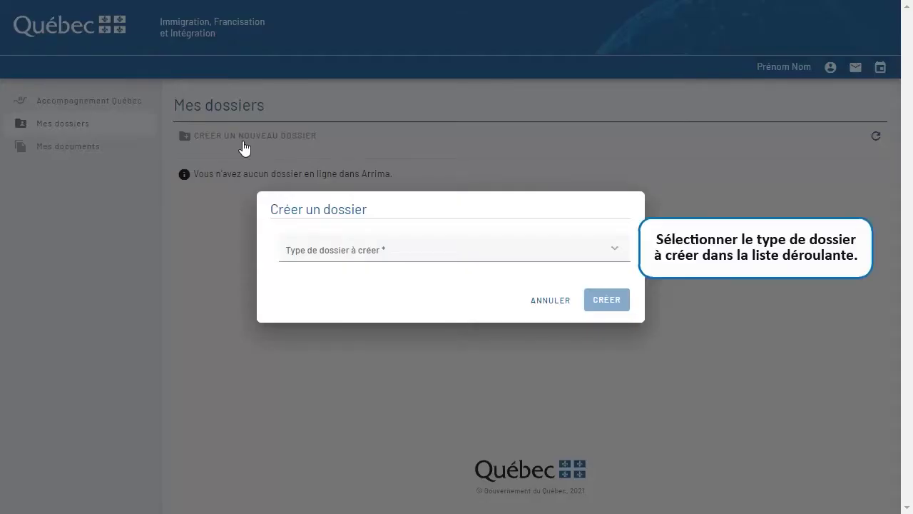
pyautogui.click(617, 255)
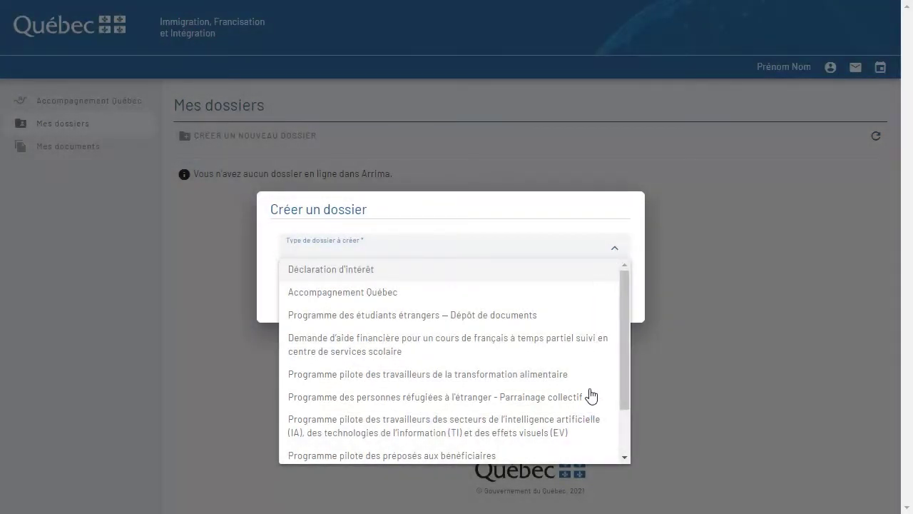
pyautogui.click(591, 397)
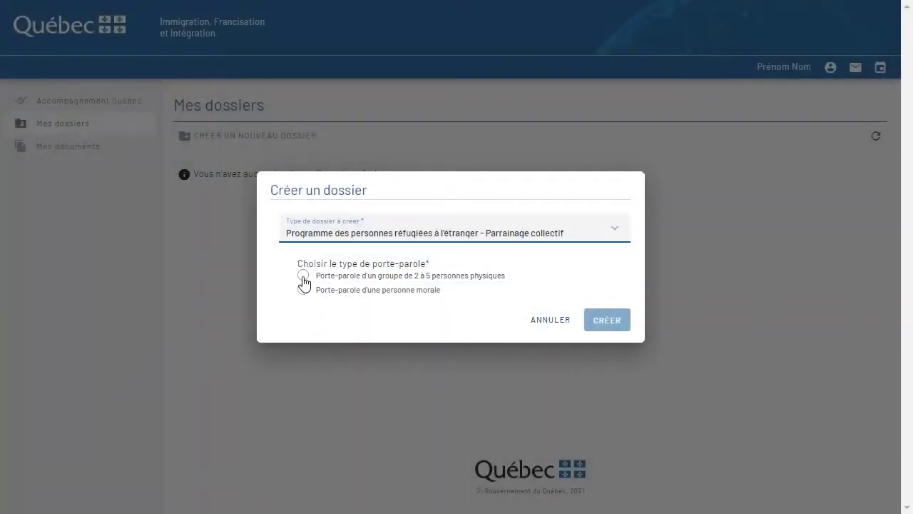
pyautogui.click(303, 277)
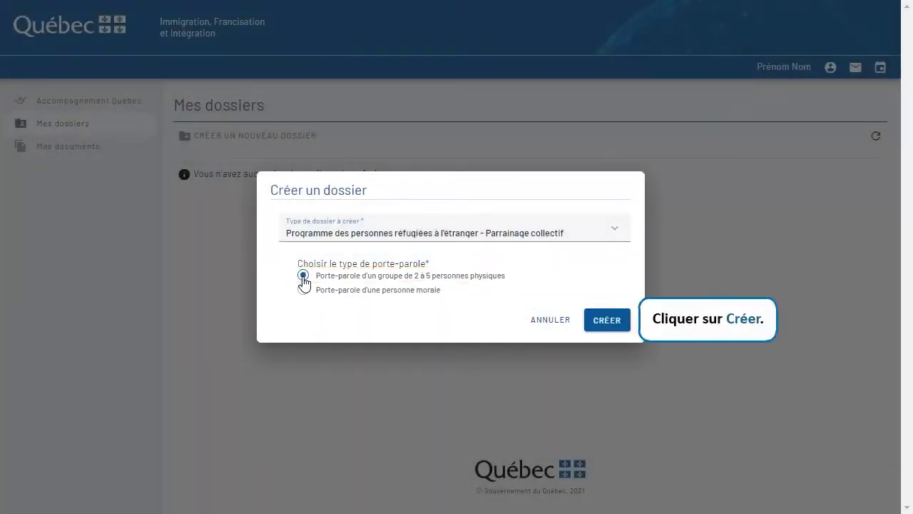
pyautogui.click(606, 320)
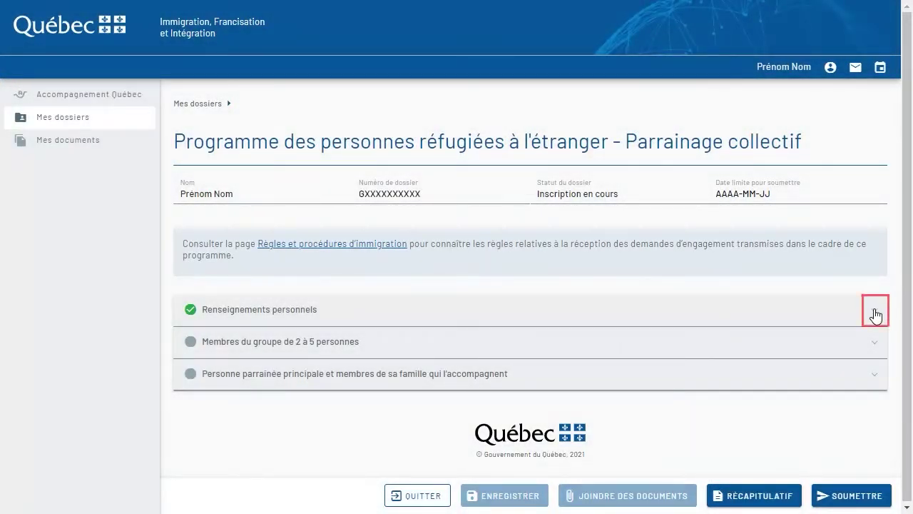
# Review the Renseignements personnels section and set the number of people in the Membres du groupe section to 3
pyautogui.click(874, 314)
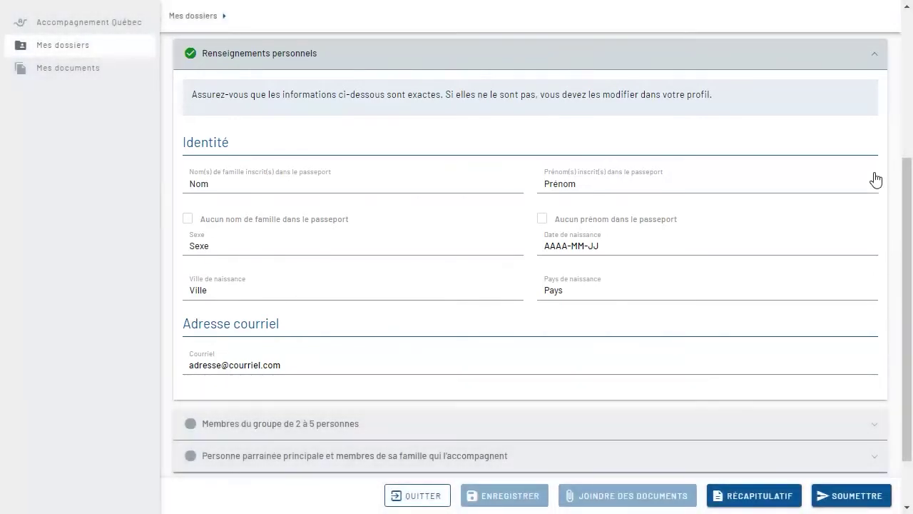
pyautogui.click(876, 62)
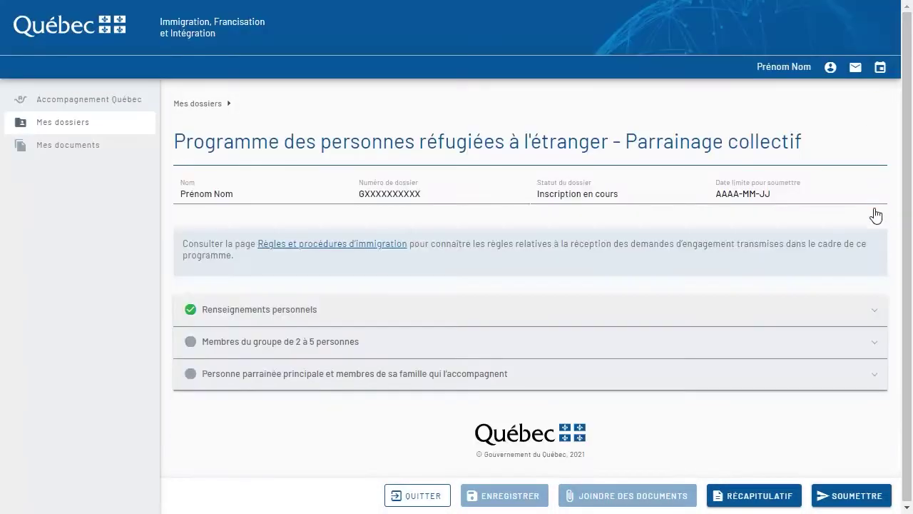
pyautogui.click(876, 350)
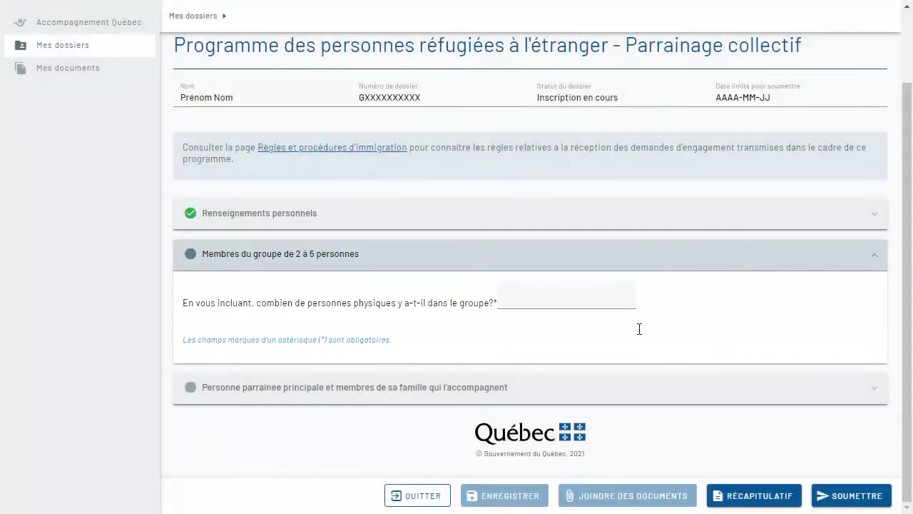
pyautogui.click(574, 292)
pyautogui.write('3')
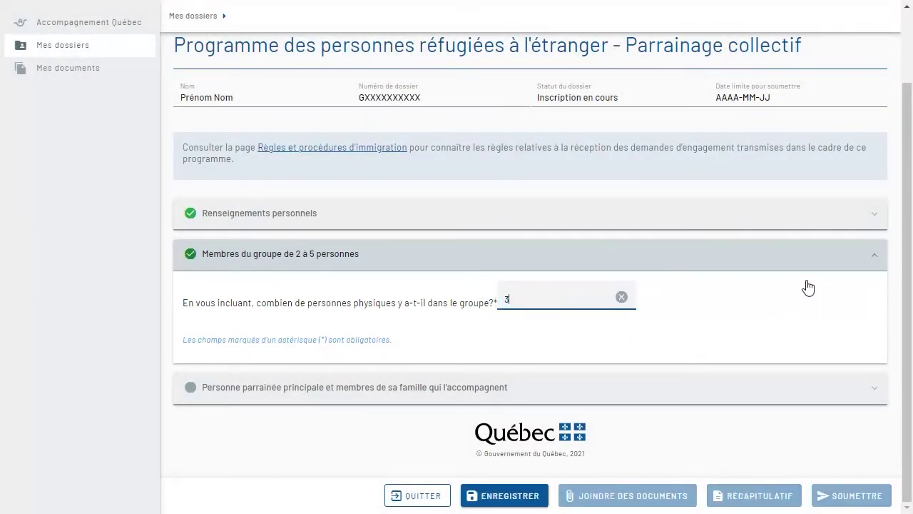
pyautogui.click(874, 258)
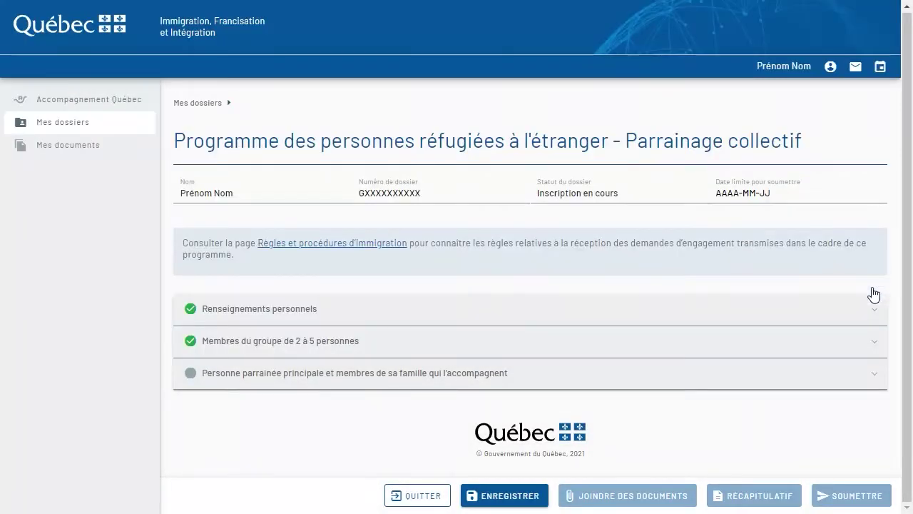
# Enter the principal sponsored person's first name and last name in the Personne parrainée principale section
pyautogui.click(874, 373)
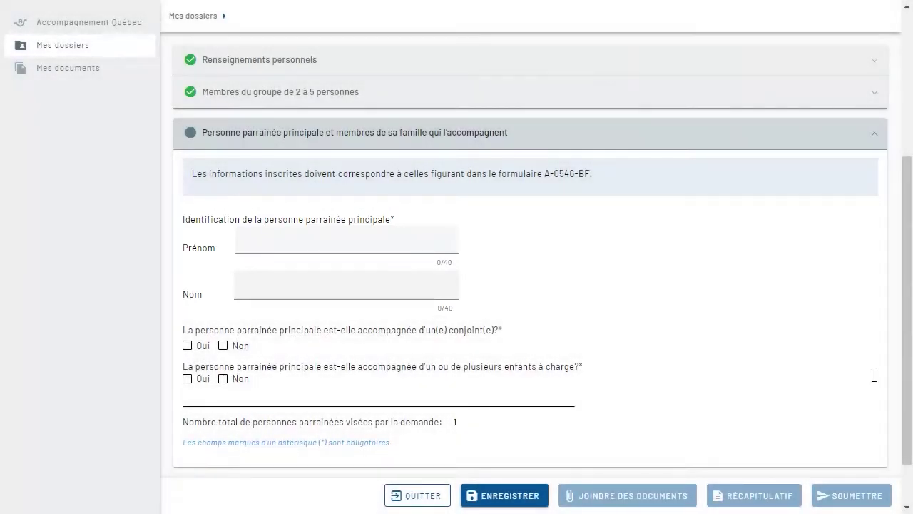
pyautogui.click(349, 230)
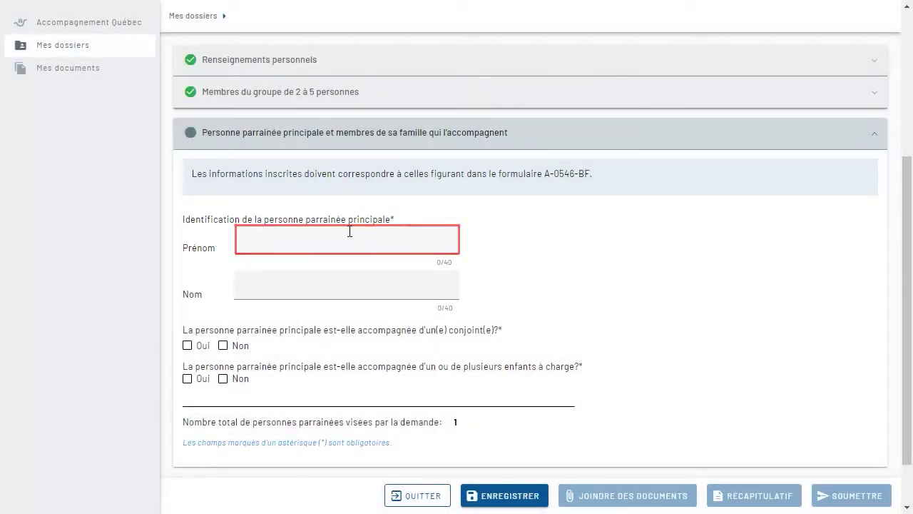
pyautogui.write('Prénom')
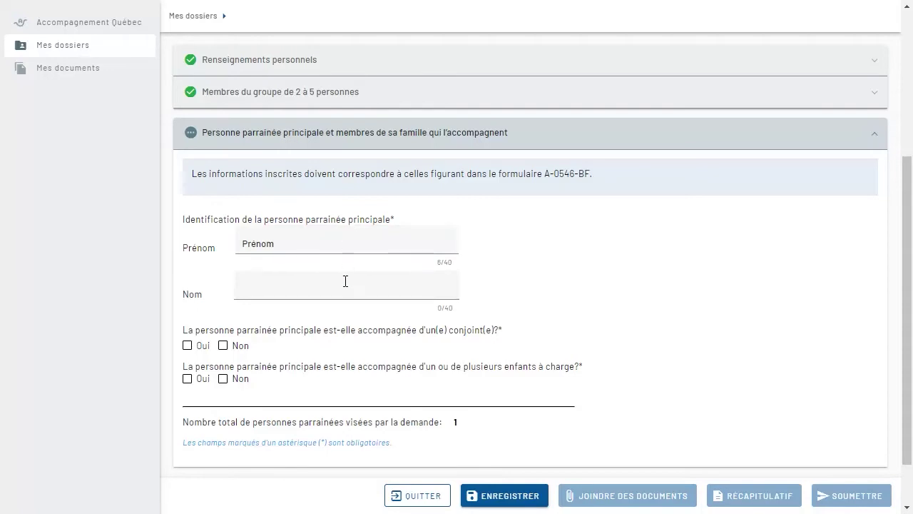
pyautogui.click(345, 281)
pyautogui.write('Nom')
# Declare an accompanying spouse and 2 dependent children for the principal sponsored person, and save the dossier
pyautogui.click(188, 347)
pyautogui.click(187, 379)
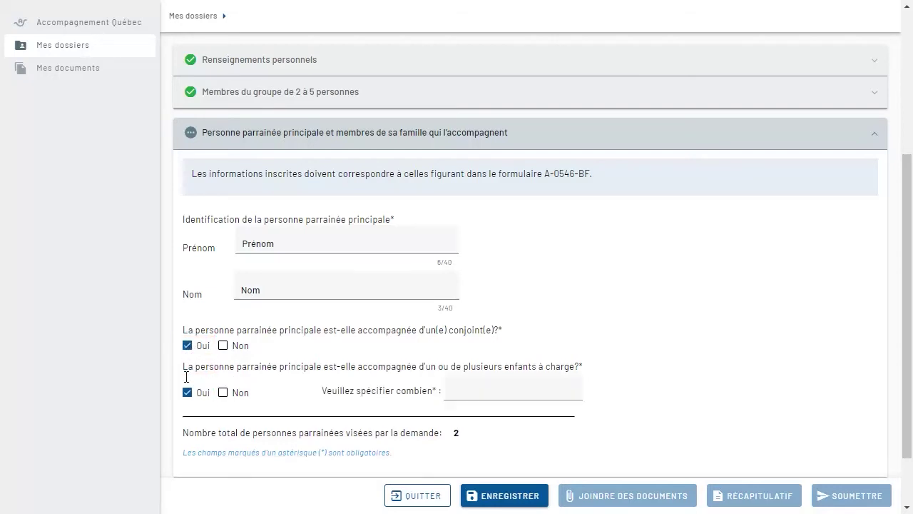
pyautogui.click(503, 389)
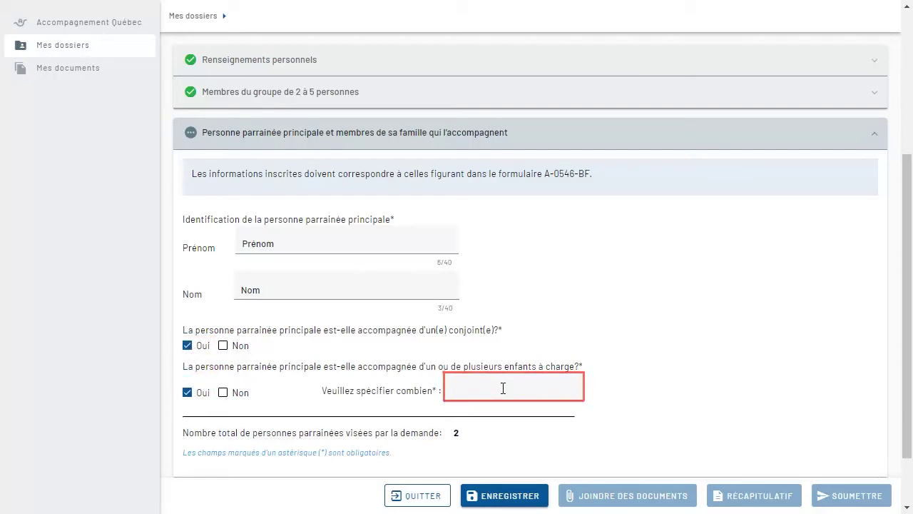
pyautogui.write('2')
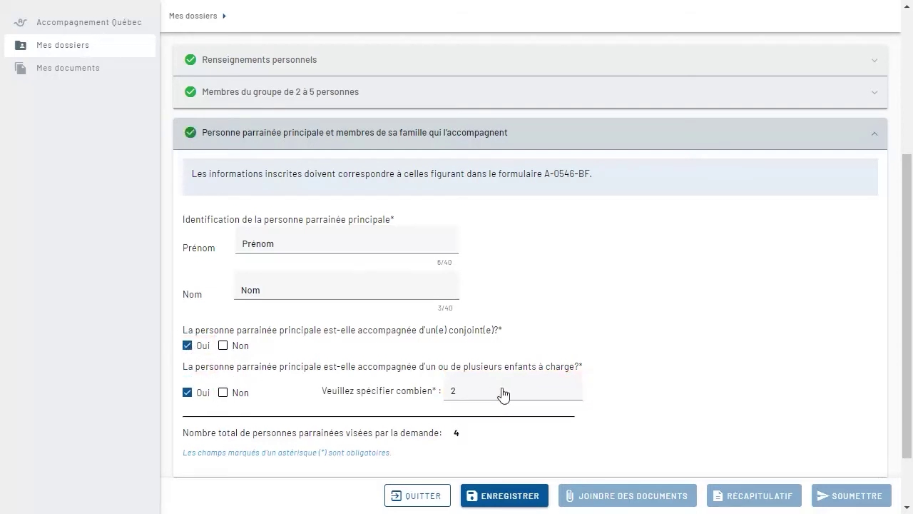
pyautogui.click(506, 496)
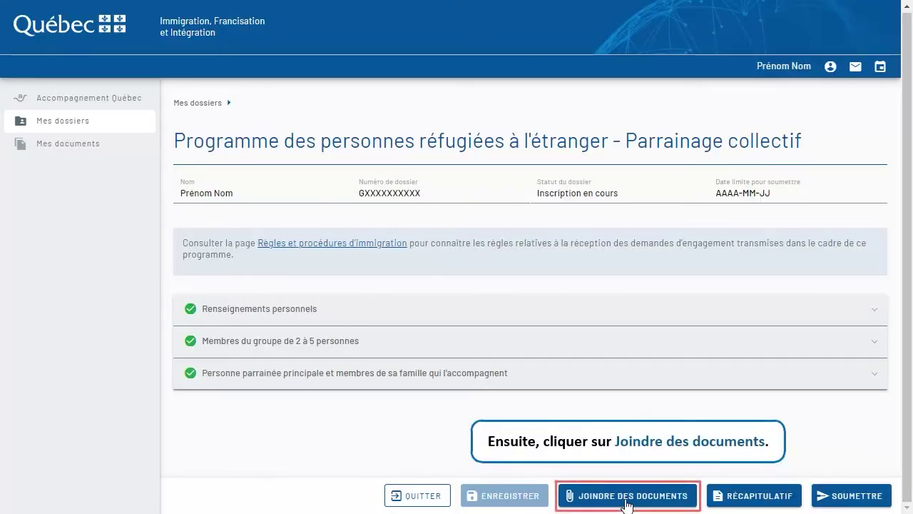
# Add the A-0546-BF form and the identity PDFs of Garant 1, 2 and 3 to the documents being attached
pyautogui.click(626, 496)
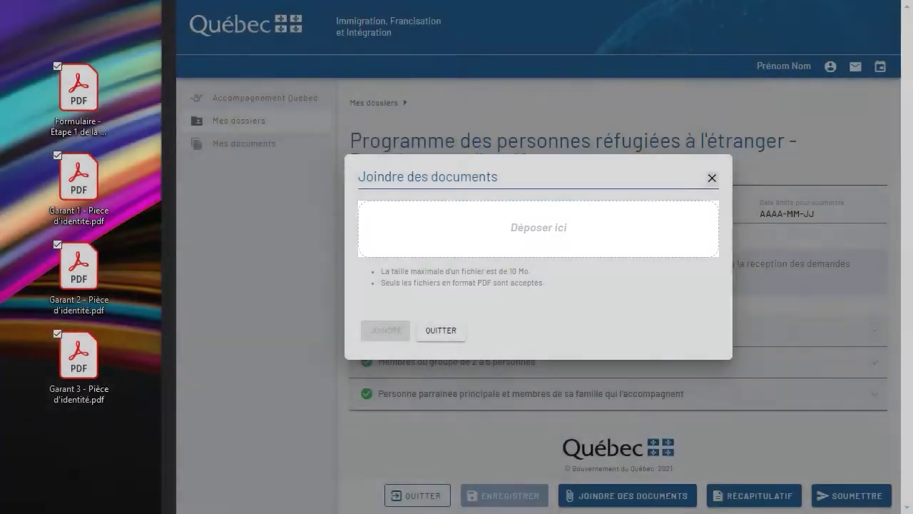
pyautogui.moveTo(26, 40); pyautogui.dragTo(533, 247)
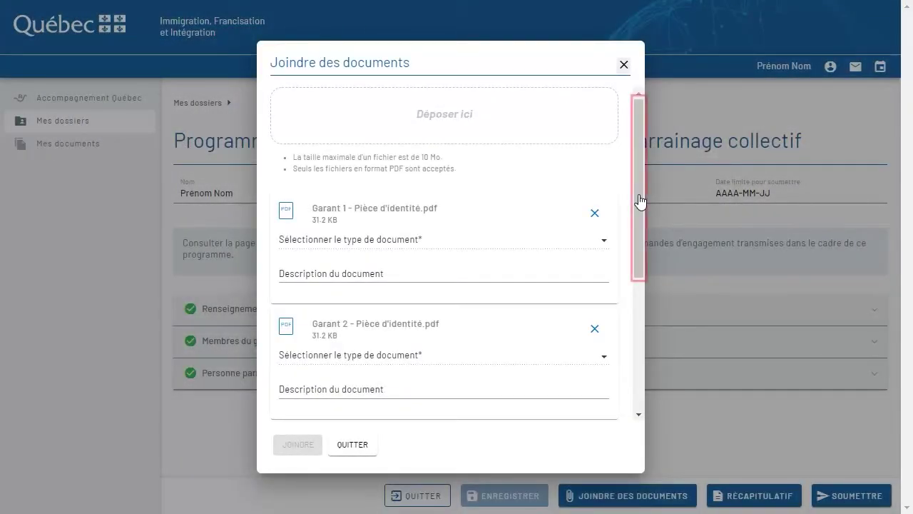
pyautogui.moveTo(639, 200)
pyautogui.mouseDown()
pyautogui.moveTo(637, 327)
pyautogui.moveTo(635, 187)
pyautogui.mouseUp()
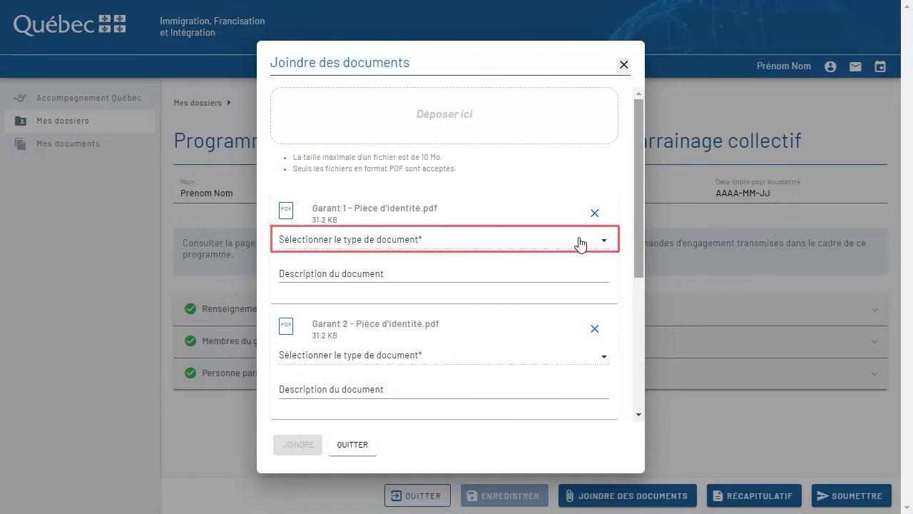
# Classify the Garant 1 identity file as "Carte d'assurance maladie du Québec - Garant 1" and attach the documents to the dossier
pyautogui.click(580, 243)
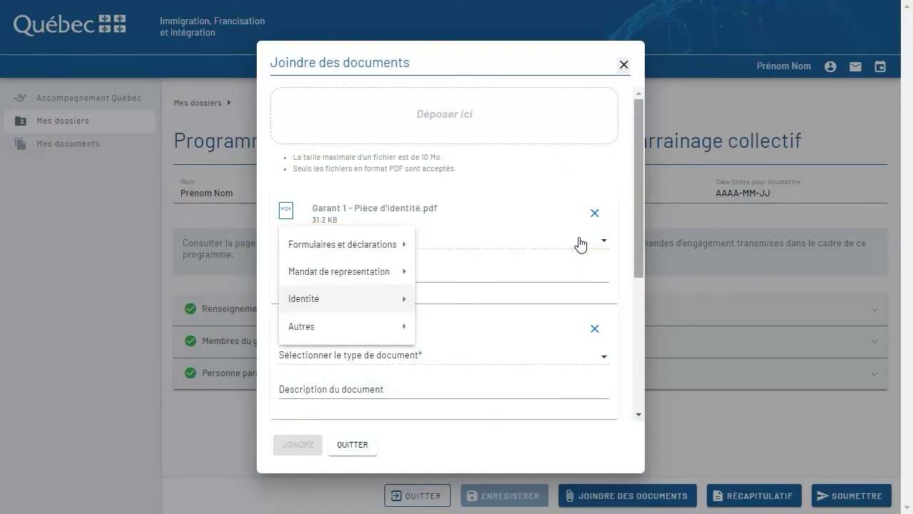
pyautogui.click(357, 300)
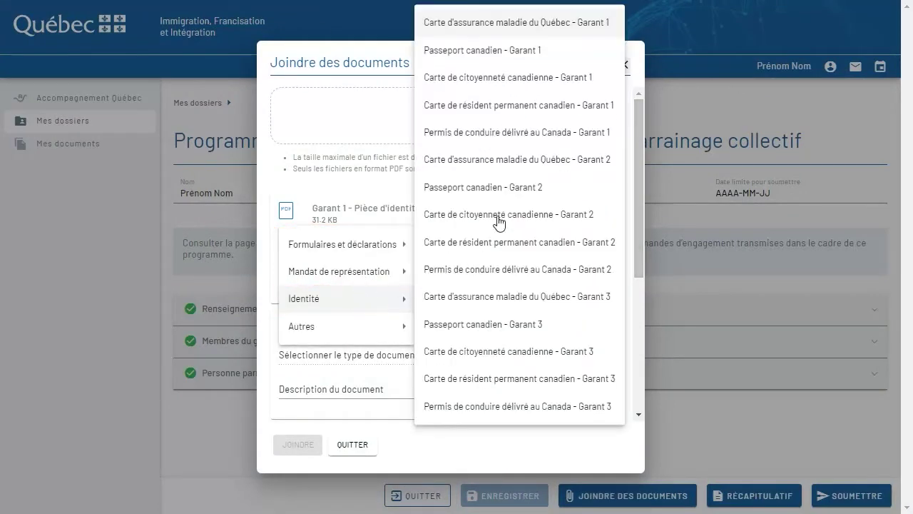
pyautogui.click(539, 27)
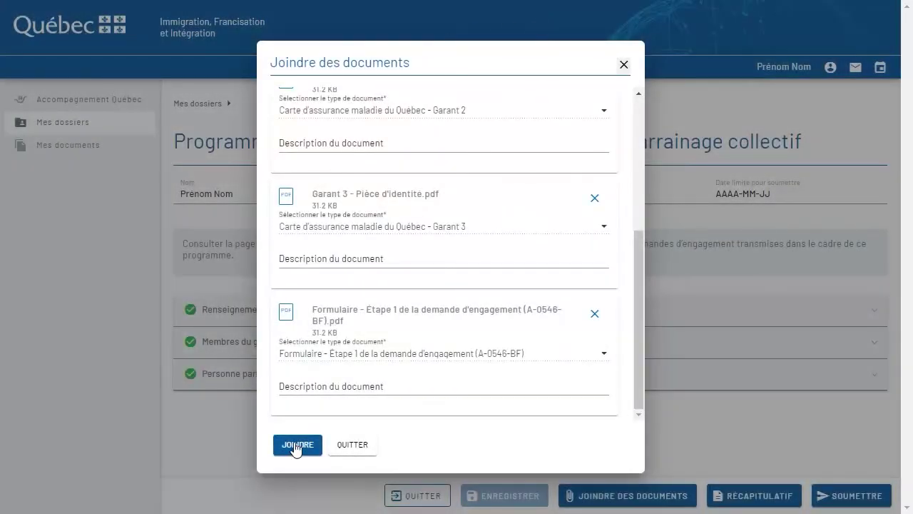
pyautogui.click(296, 446)
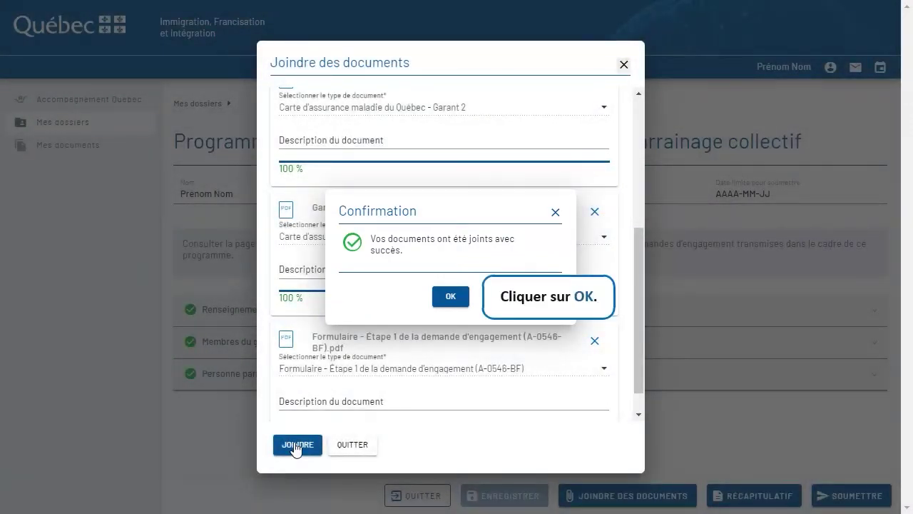
pyautogui.click(450, 298)
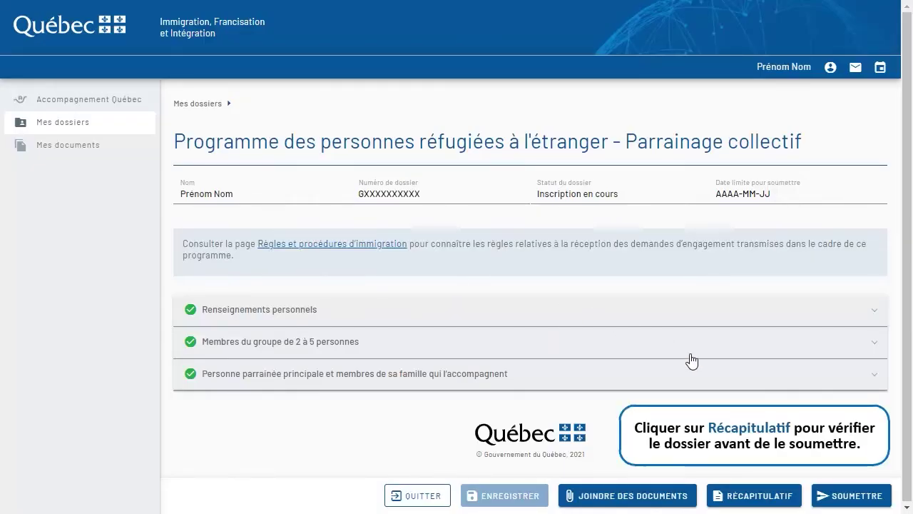
# Review the dossier's full summary through to its attached documents and return to the dossier
pyautogui.click(756, 498)
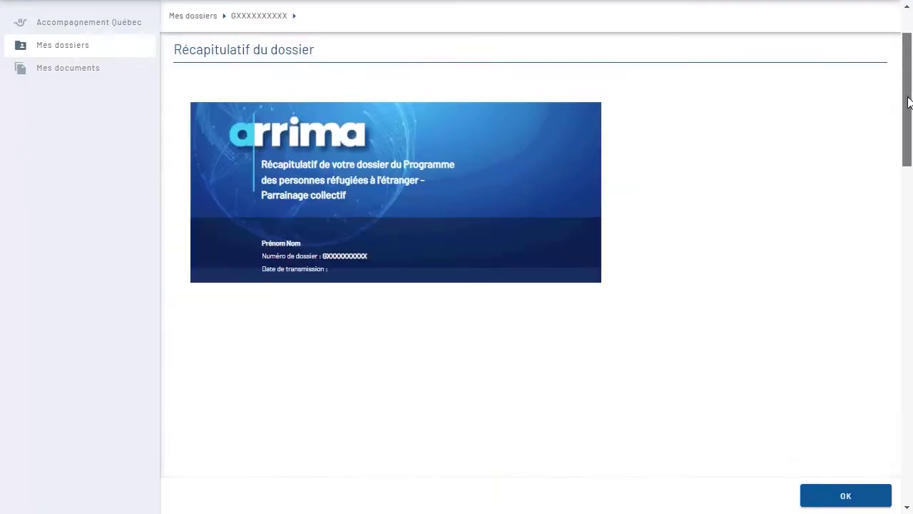
pyautogui.moveTo(905, 96); pyautogui.dragTo(908, 438)
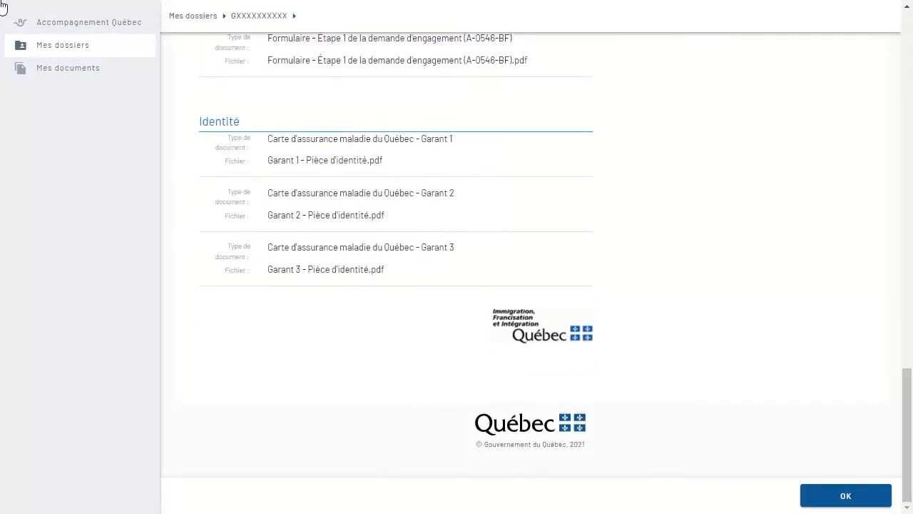
pyautogui.click(815, 503)
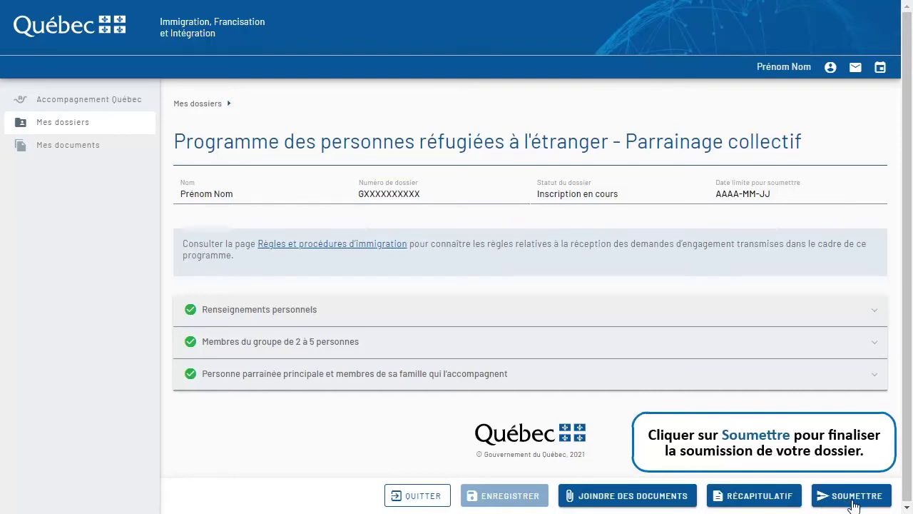
# Start submitting the dossier and proceed through Validation, Documents and the reviewed Récapitulatif to the Signature stage
pyautogui.click(824, 502)
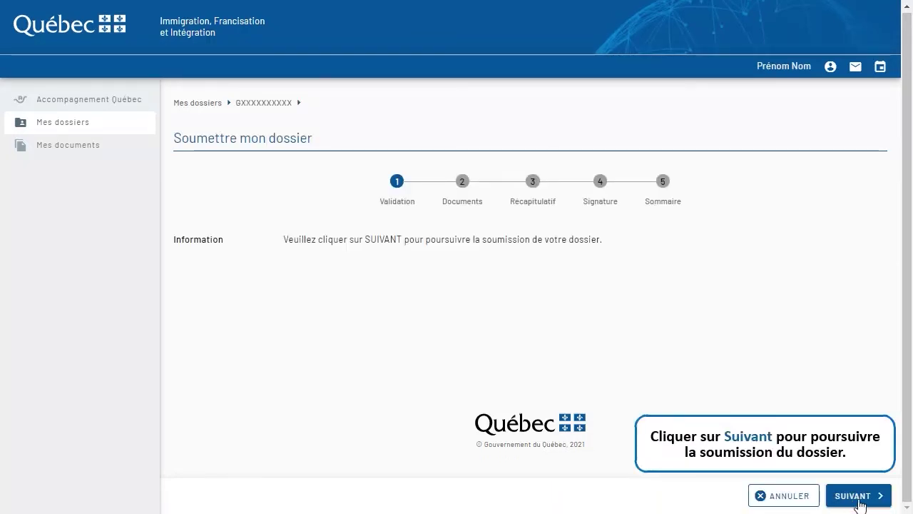
pyautogui.click(881, 500)
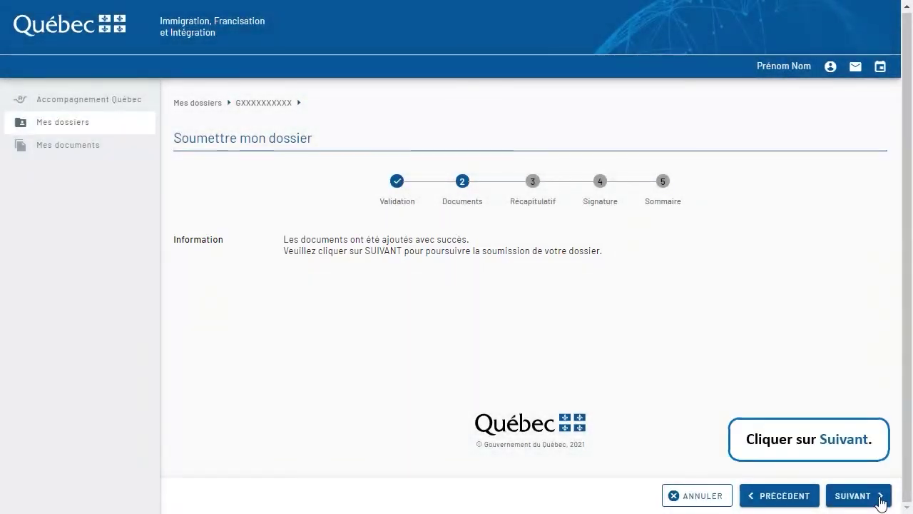
pyautogui.click(873, 496)
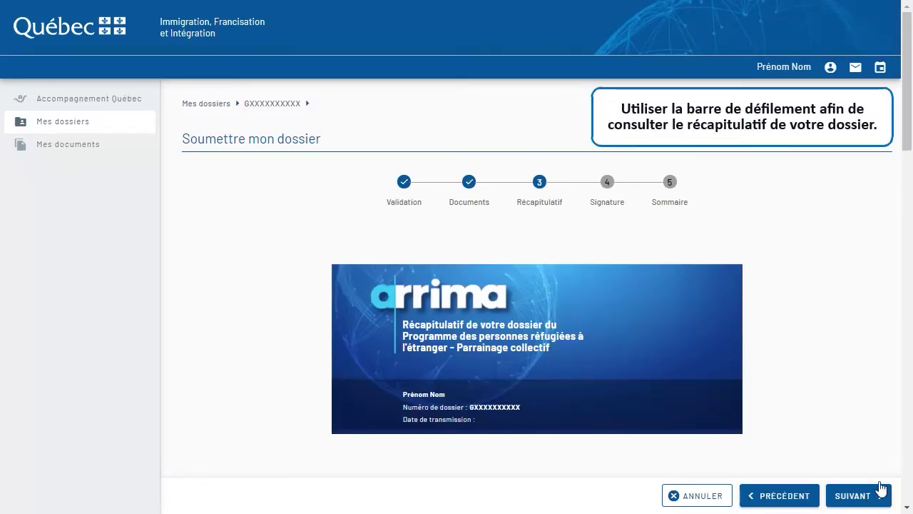
pyautogui.moveTo(907, 60); pyautogui.dragTo(906, 423)
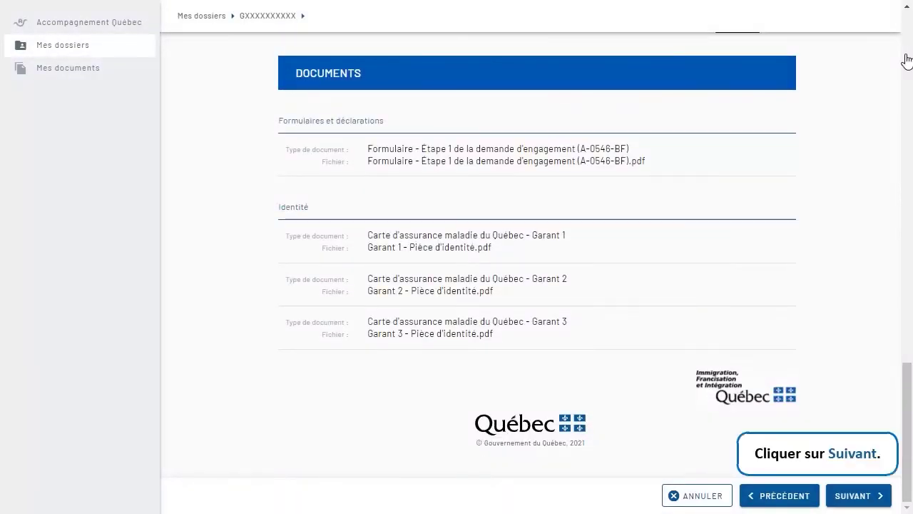
pyautogui.click(858, 495)
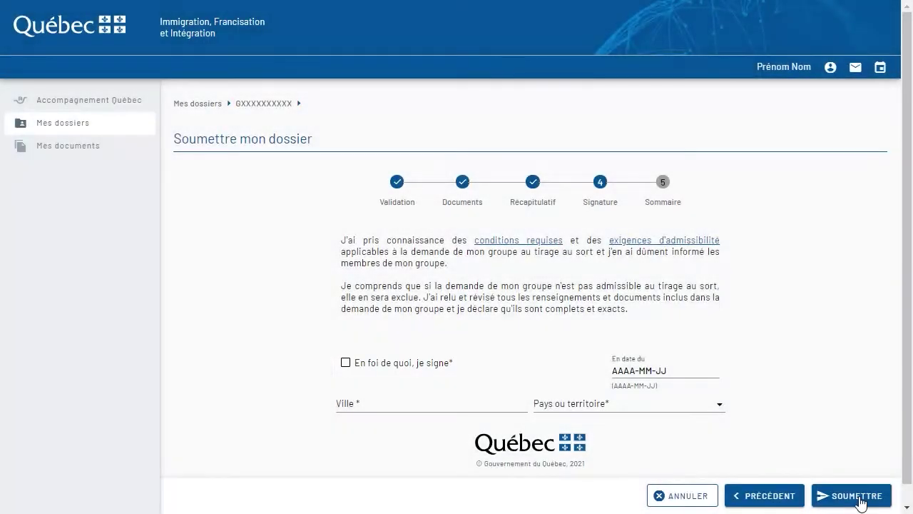
# Sign the declaration with city "Ville" and country "Pays", submit the dossier and exit to the list of dossiers
pyautogui.click(346, 363)
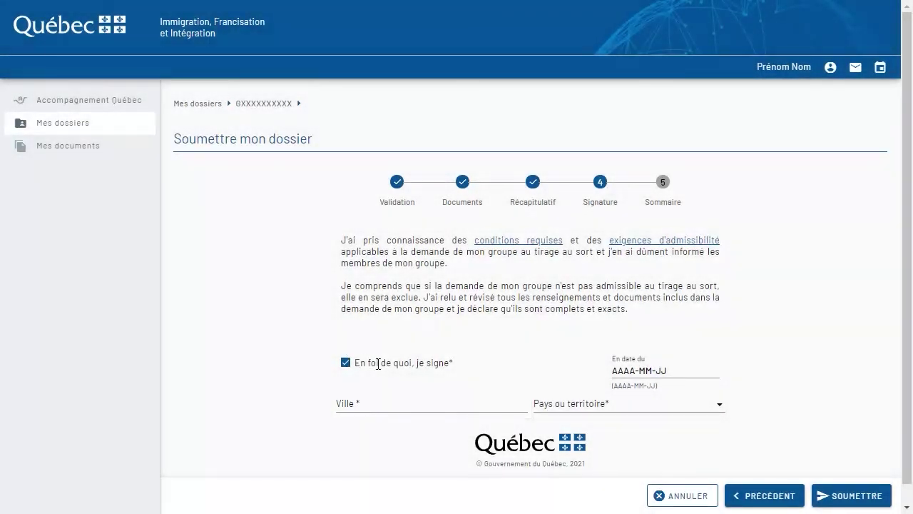
pyautogui.click(412, 401)
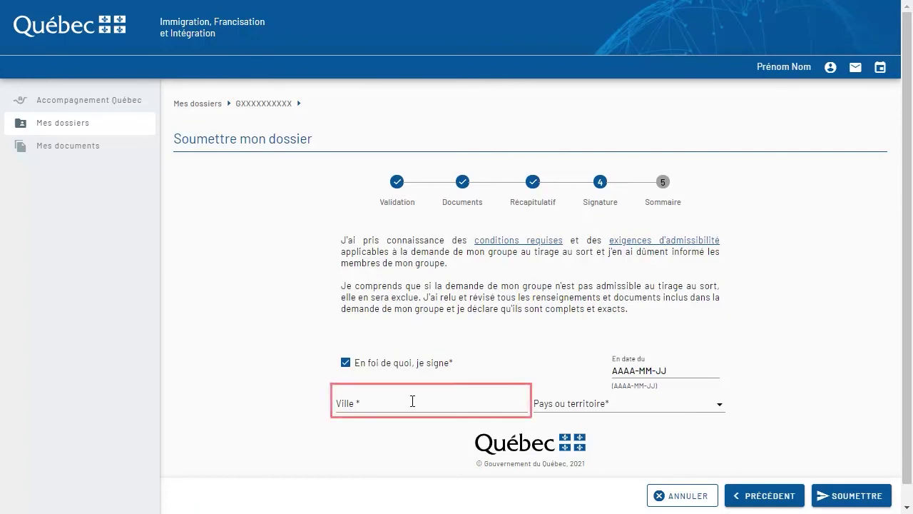
pyautogui.write('Ville')
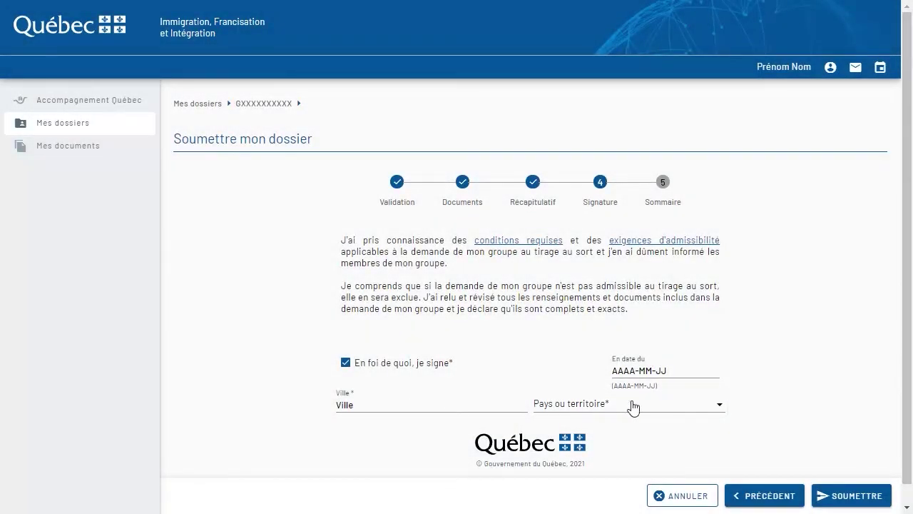
pyautogui.click(719, 406)
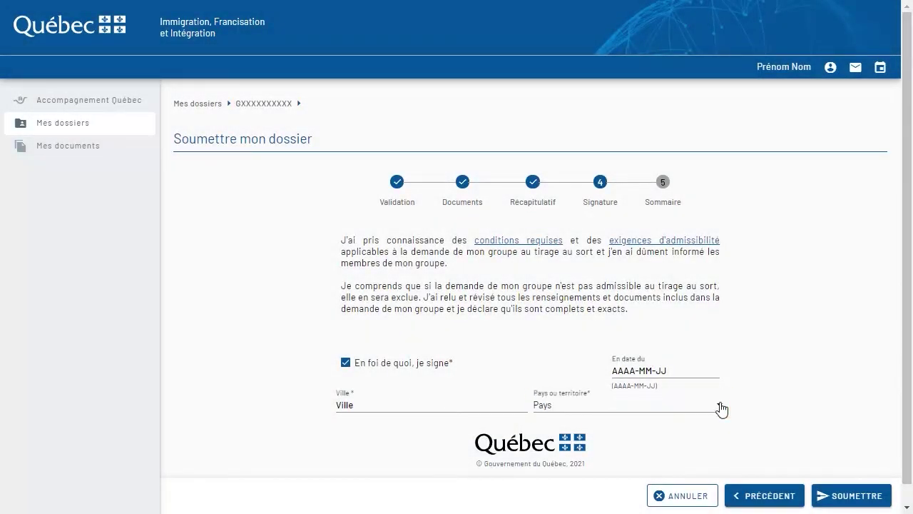
pyautogui.click(844, 495)
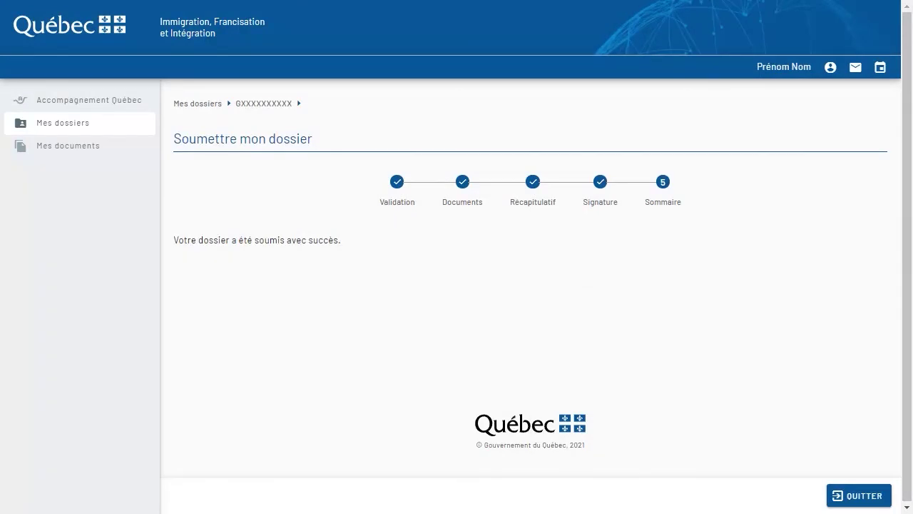
pyautogui.click(860, 495)
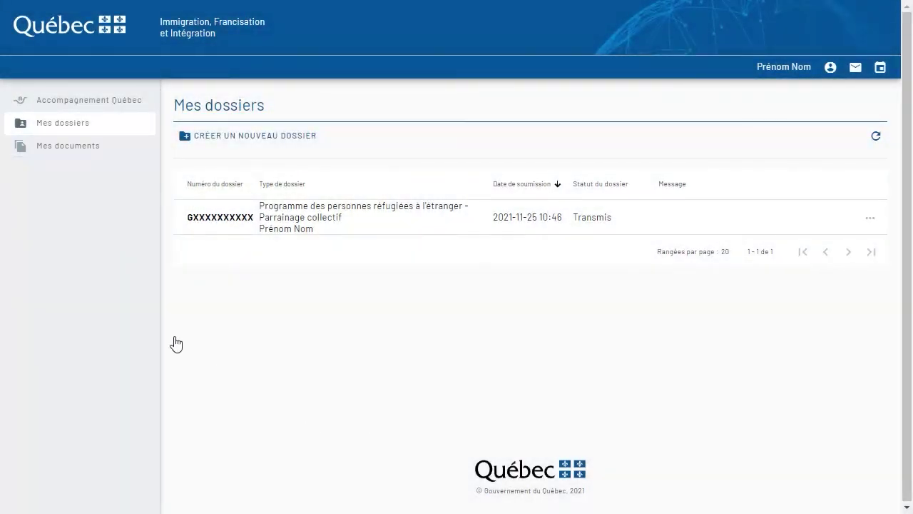
# Check the received documents and the transmitted documents in Mes documents
pyautogui.click(89, 148)
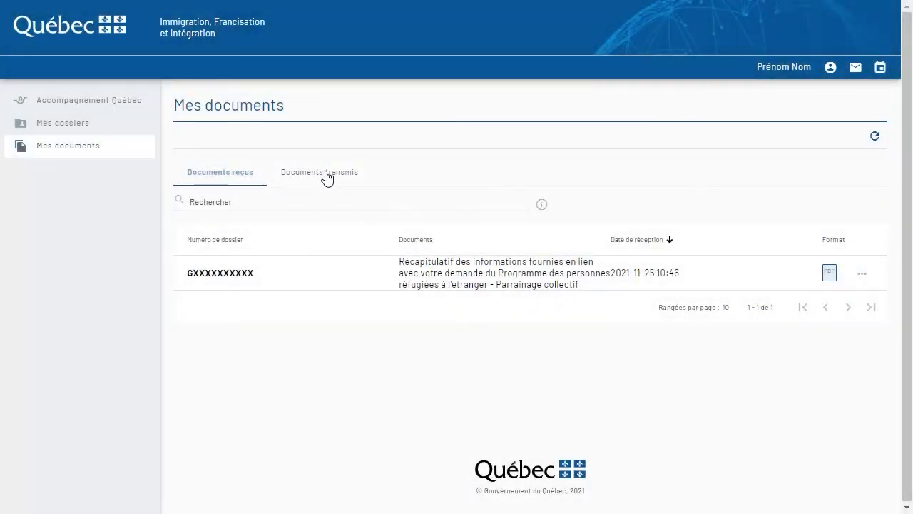
pyautogui.click(326, 178)
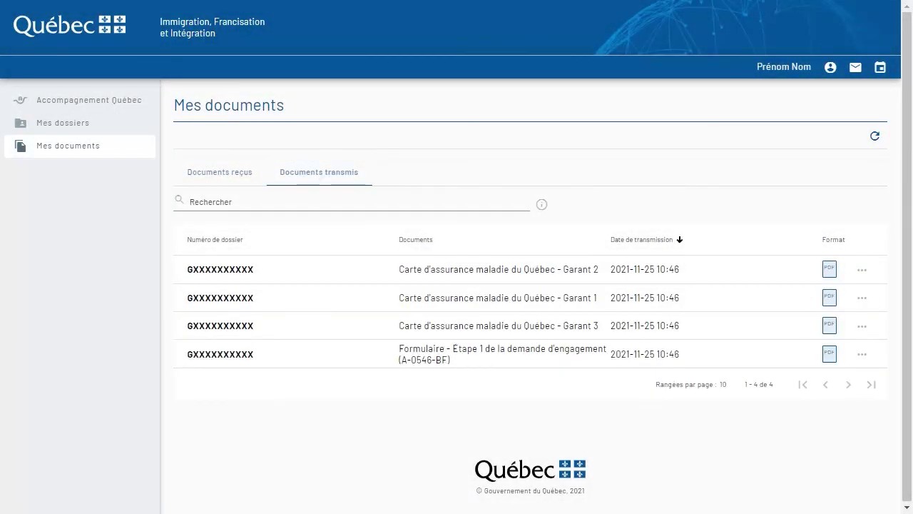